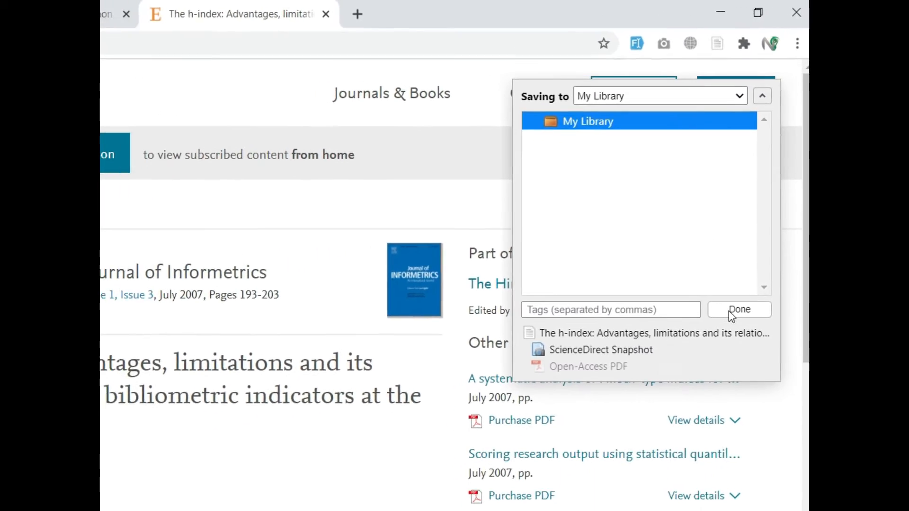
# Step: Finish saving the ScienceDirect h-index article to My Library, switch to Zotero and select the article's entry
pyautogui.click(698, 336)
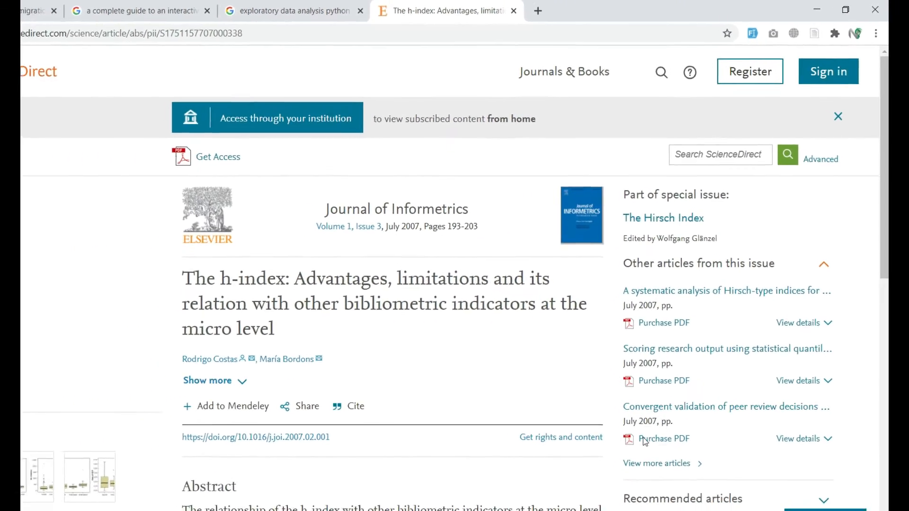
pyautogui.click(628, 499)
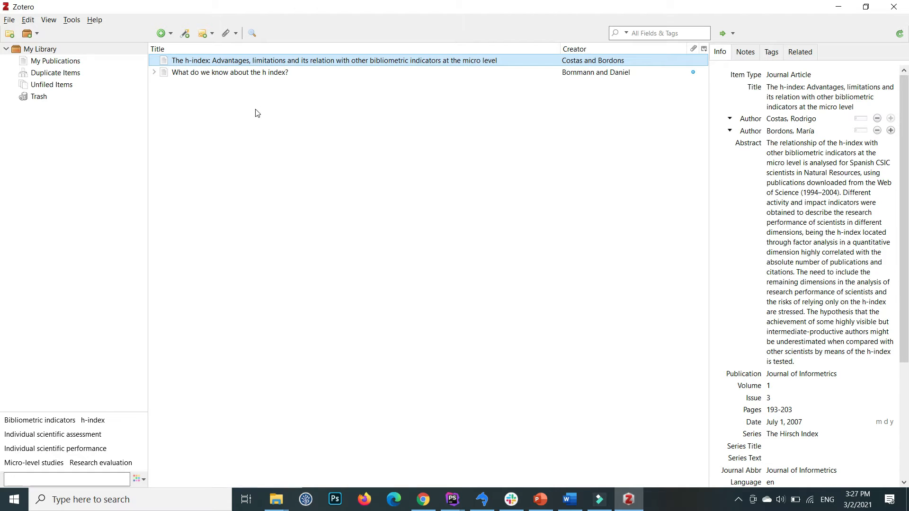
pyautogui.click(283, 72)
pyautogui.click(304, 61)
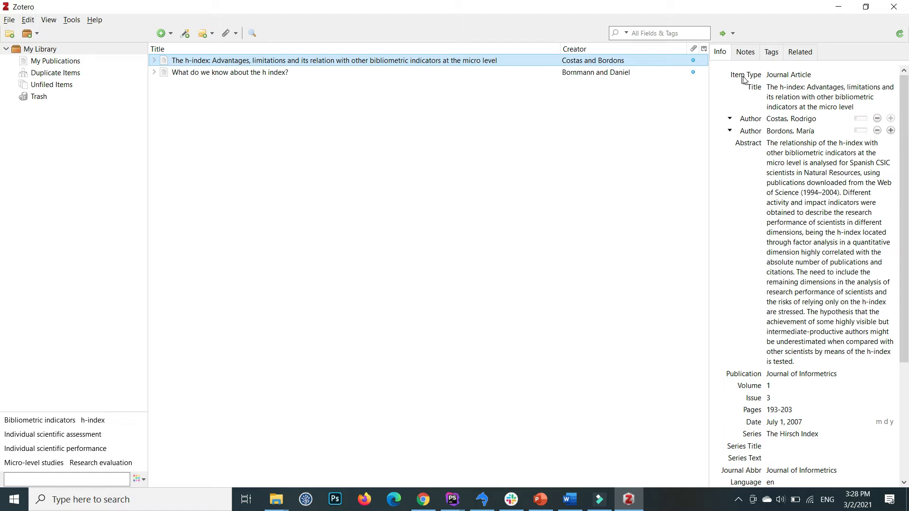
# Step: Examine the title, author and abstract fields of the saved h-index article
pyautogui.click(771, 87)
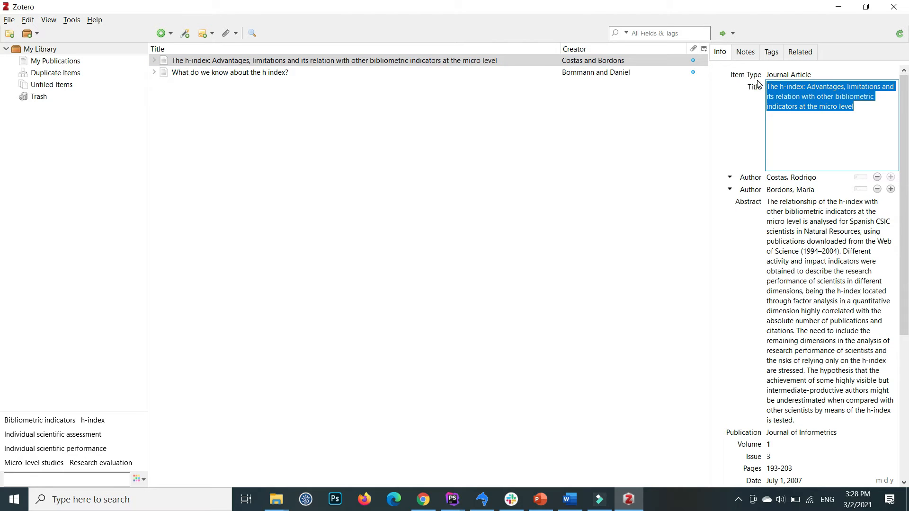
pyautogui.click(779, 177)
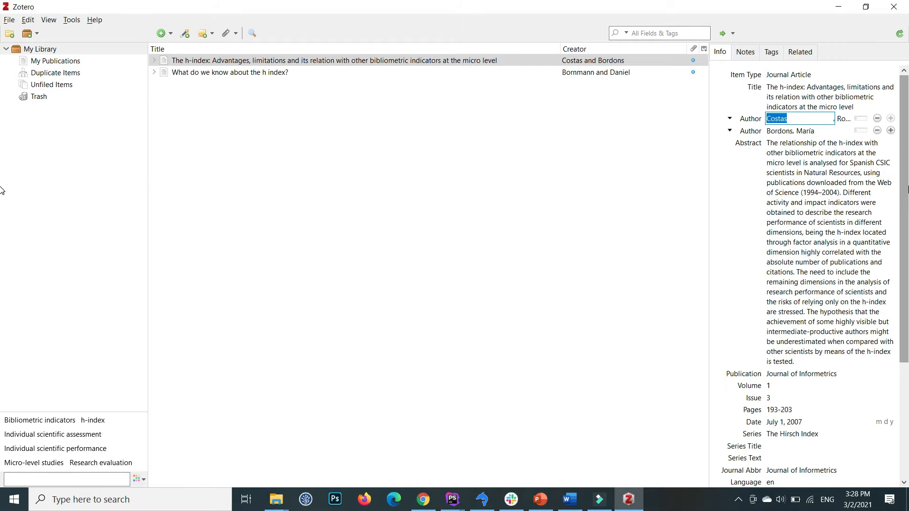
pyautogui.click(750, 119)
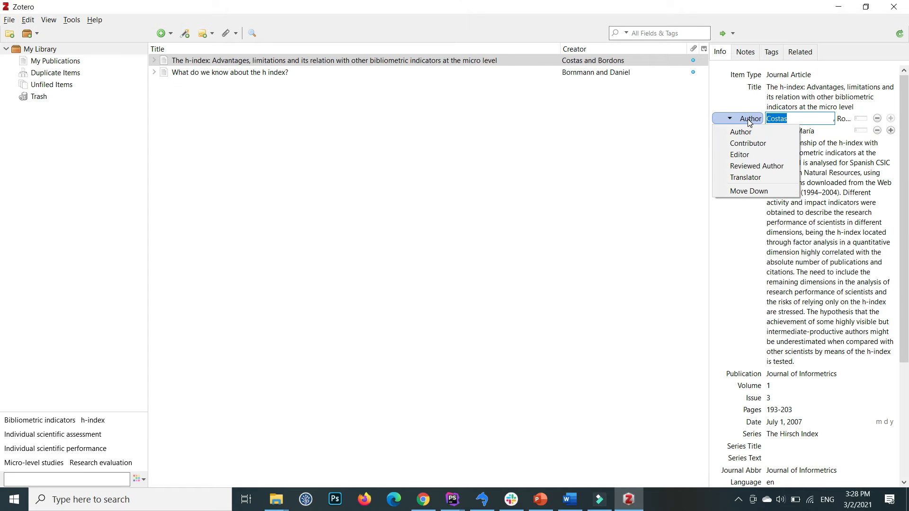
pyautogui.click(737, 129)
pyautogui.click(791, 224)
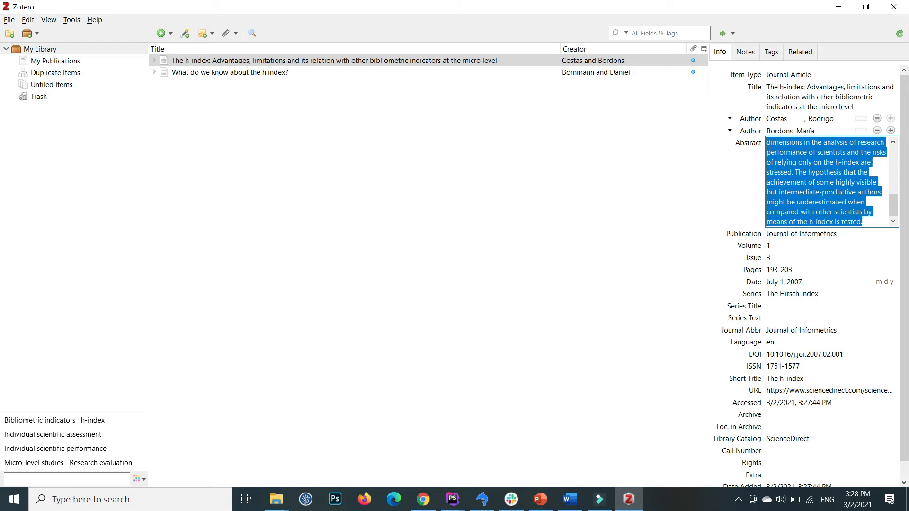
pyautogui.click(779, 120)
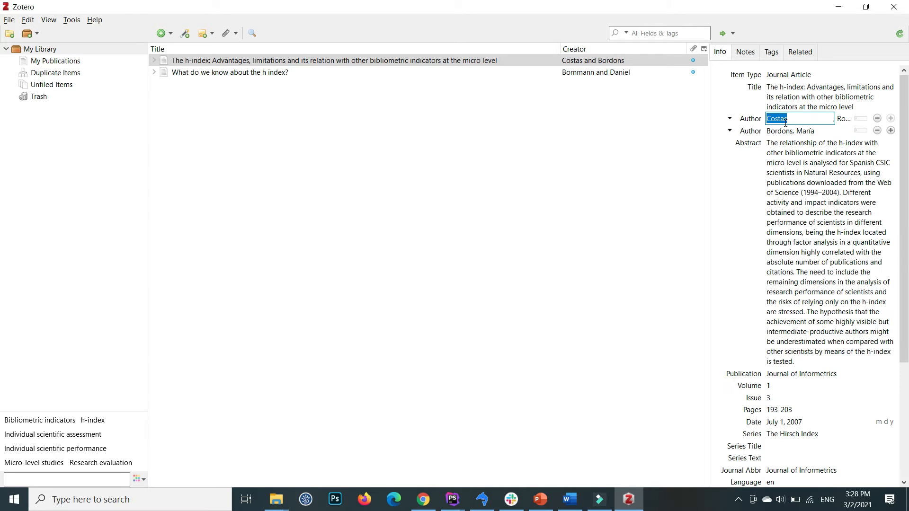
pyautogui.click(786, 132)
pyautogui.press('Return')
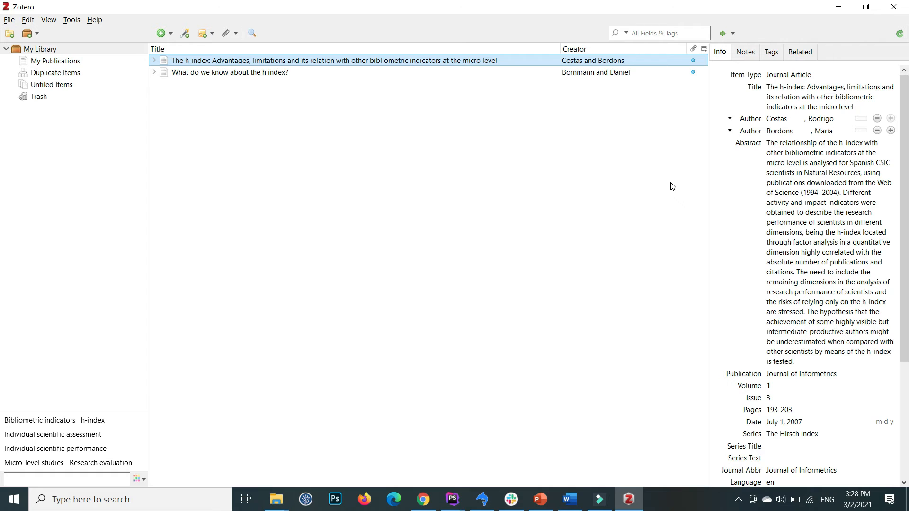
# Step: Switch to the Word document and cite "What do we know about the h index?" from the Zotero library after the Introduction paragraph
pyautogui.hotkey('alt', 'Tab')
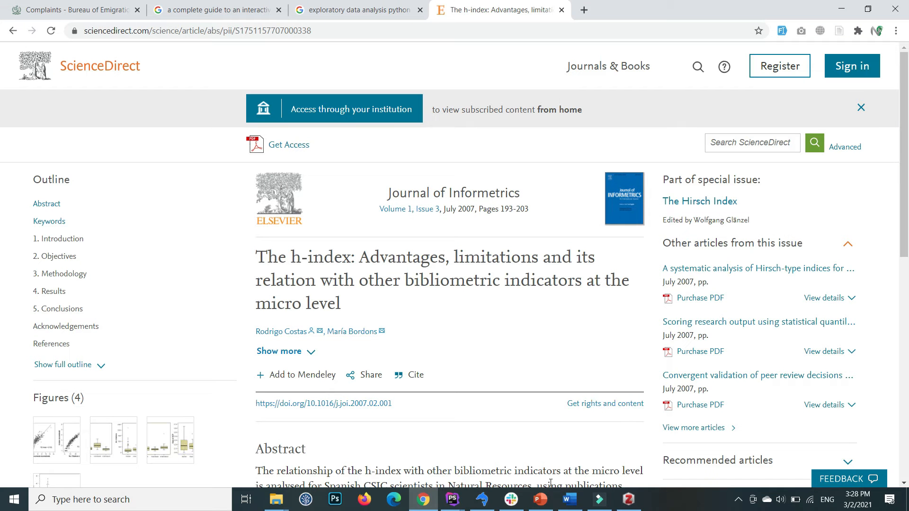
pyautogui.click(570, 499)
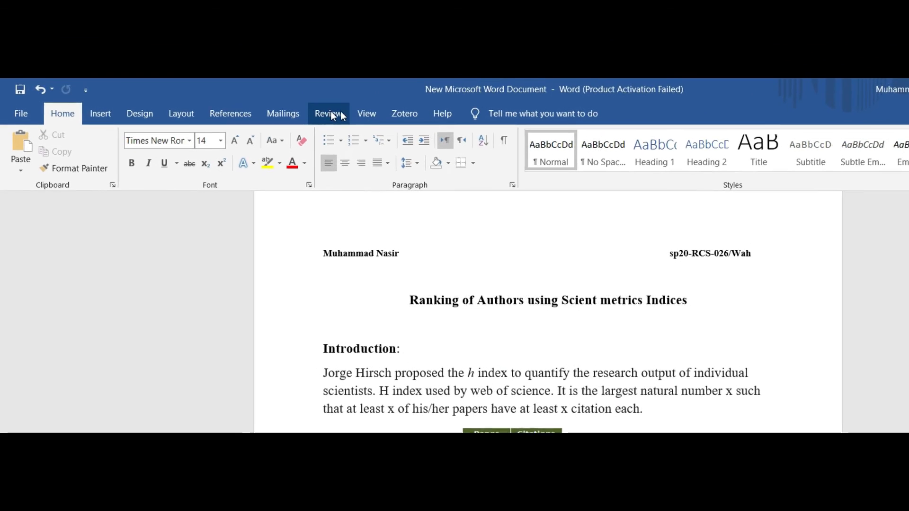
pyautogui.click(422, 135)
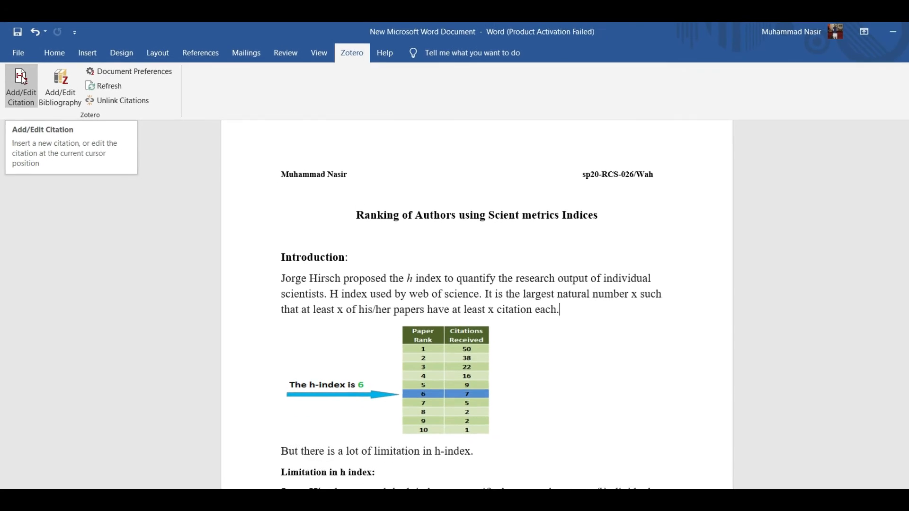
pyautogui.click(24, 113)
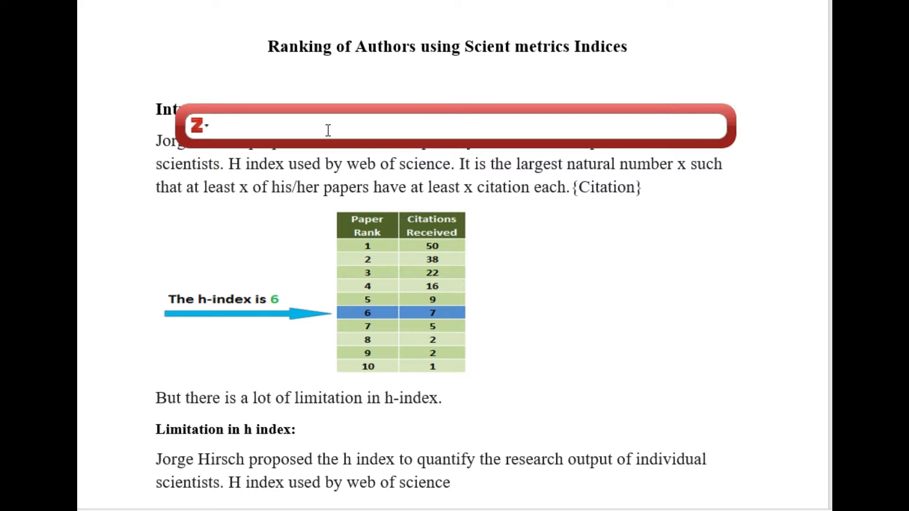
pyautogui.write('Bordons')
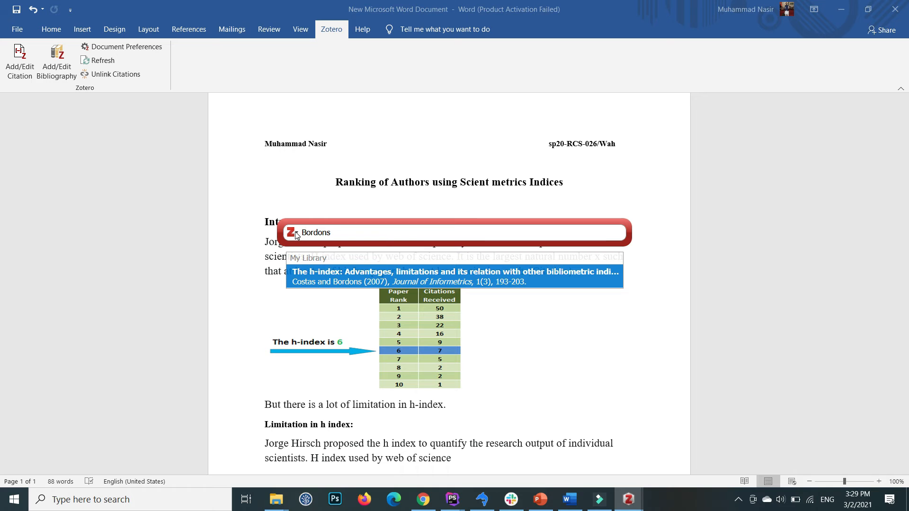
pyautogui.click(207, 126)
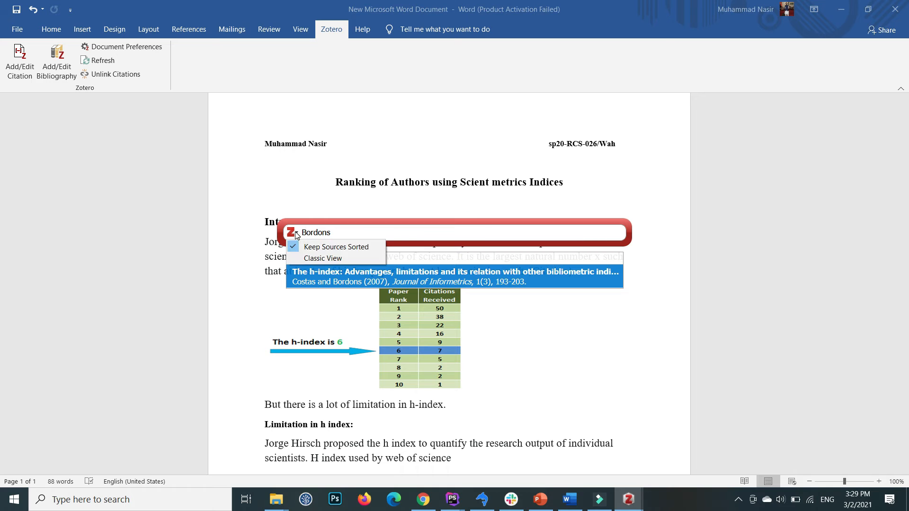
pyautogui.click(320, 258)
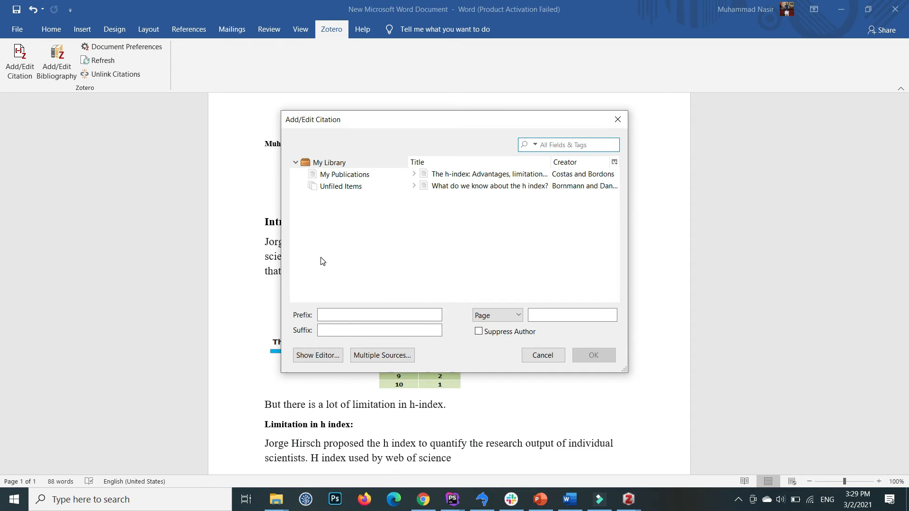
pyautogui.click(475, 233)
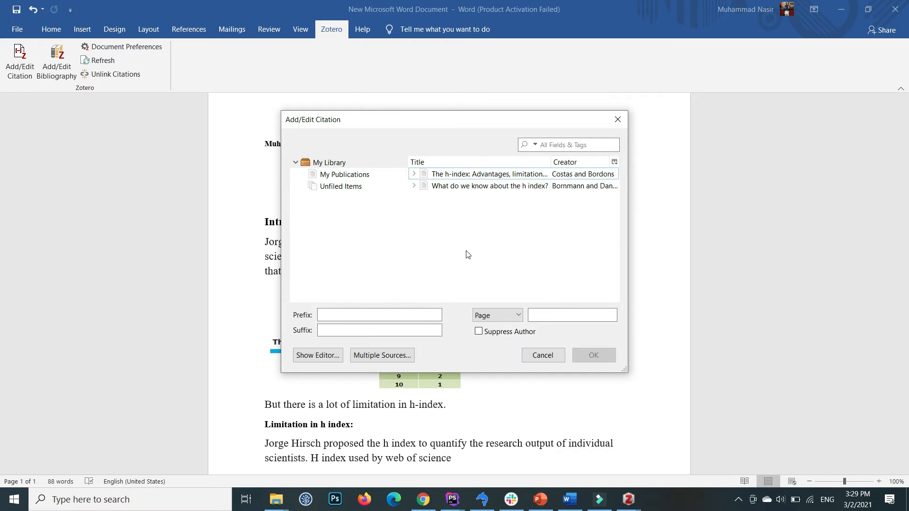
pyautogui.click(498, 189)
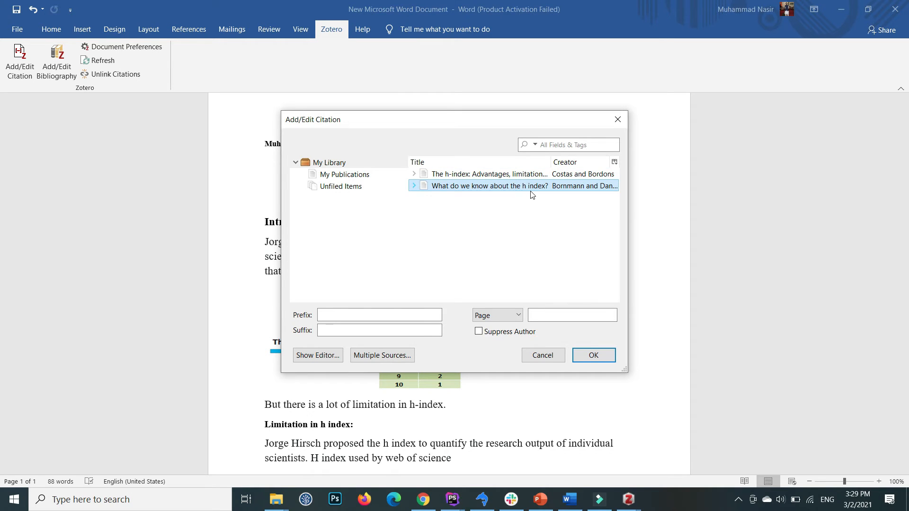
pyautogui.click(594, 356)
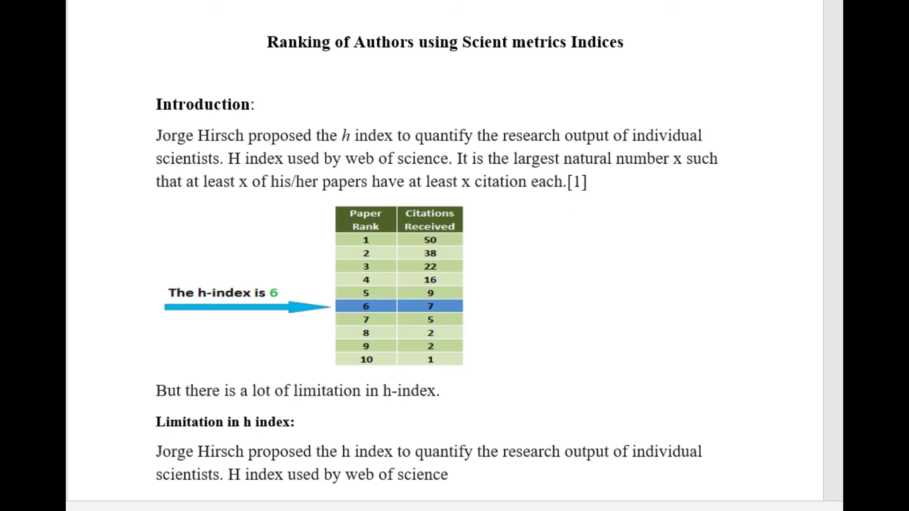
# Step: Check citation [1] after the Introduction paragraph and insert the Zotero bibliography under the References heading
pyautogui.scroll(-2, 582, 212)
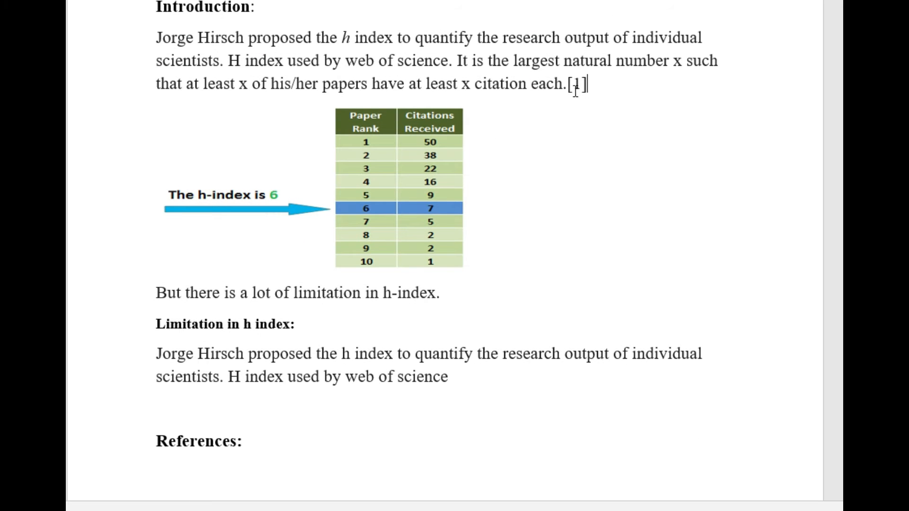
pyautogui.doubleClick(572, 85)
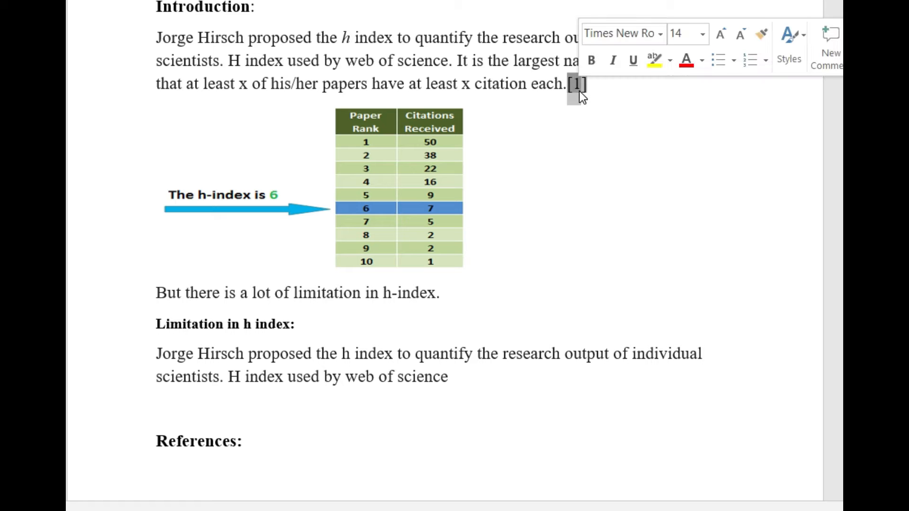
pyautogui.click(587, 88)
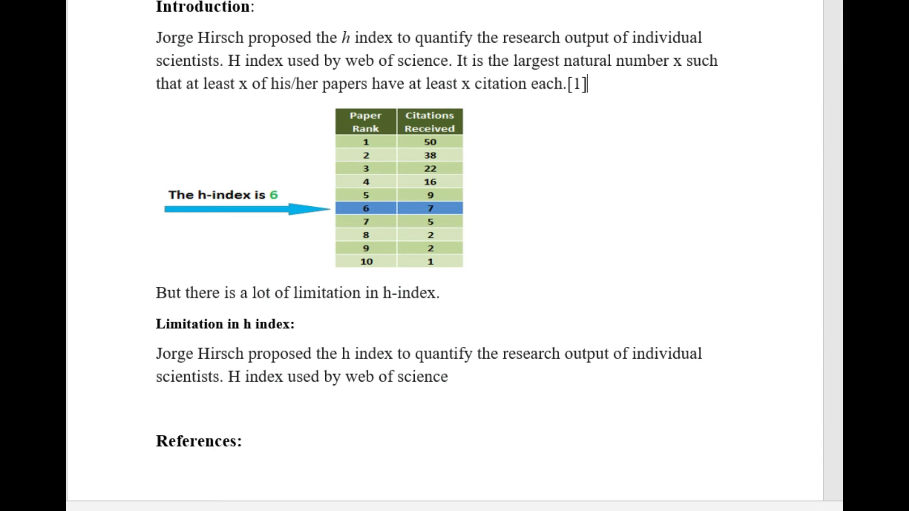
pyautogui.scroll(-2, 520, 265)
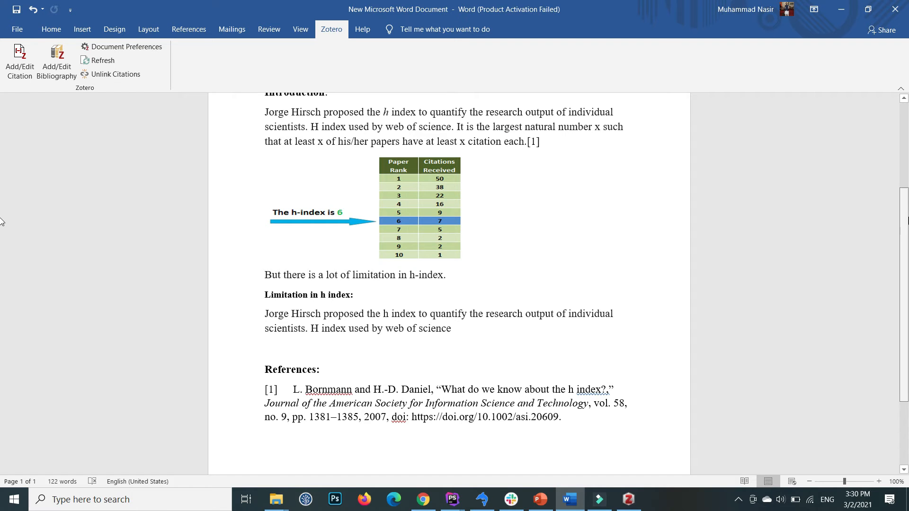
# Step: Cite "The h-index: Advantages, limitations and its relation with other bibliometric indicators at the micro level" after the sentence on the h-index's limitations
pyautogui.scroll(1, 2, 201)
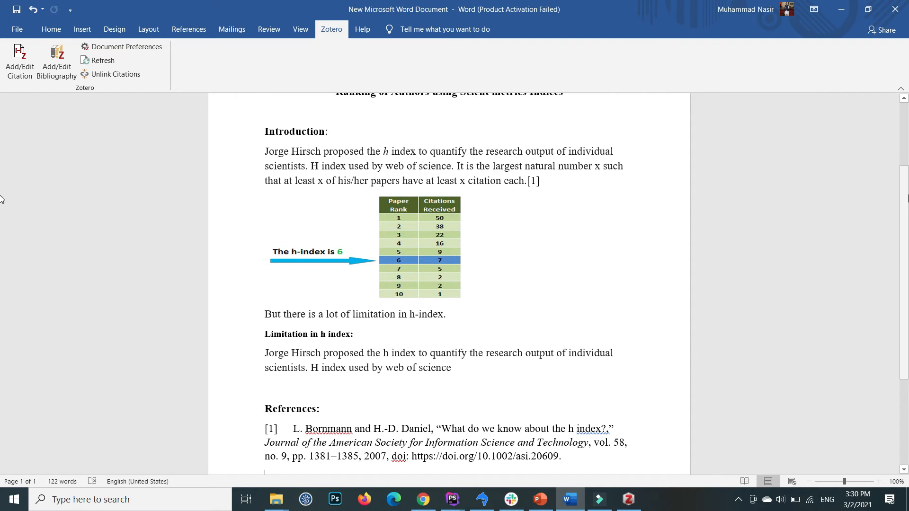
pyautogui.scroll(-1, 2, 201)
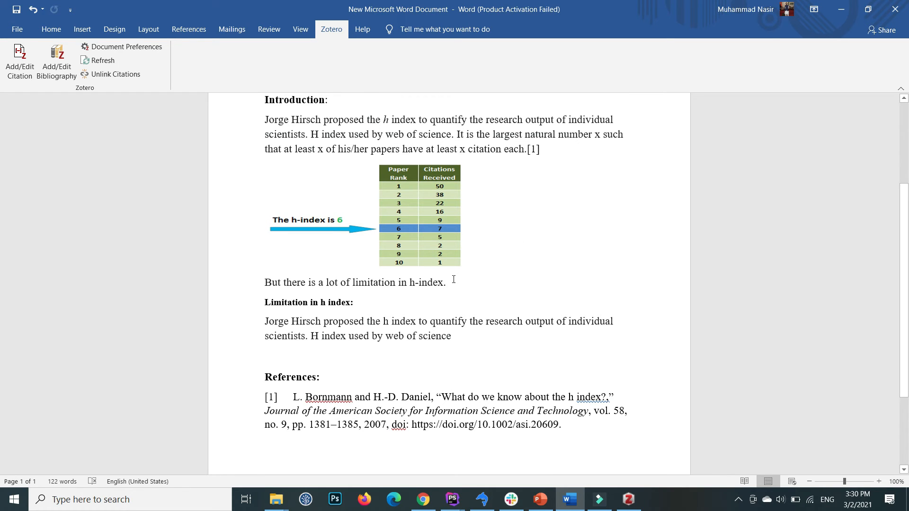
pyautogui.click(24, 63)
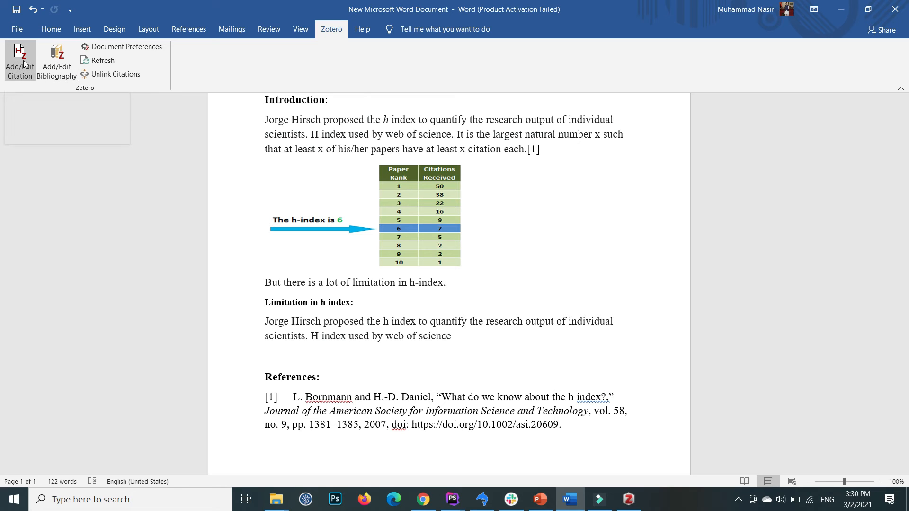
pyautogui.click(24, 63)
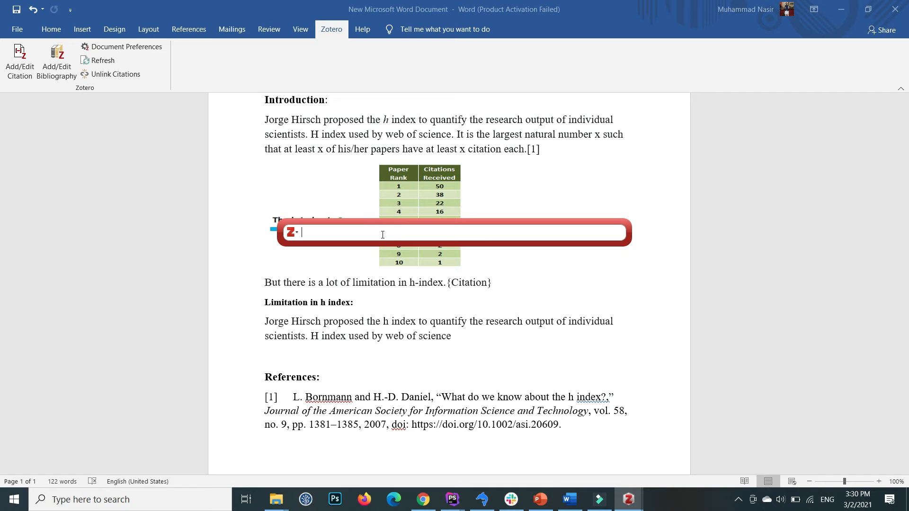
pyautogui.click(297, 238)
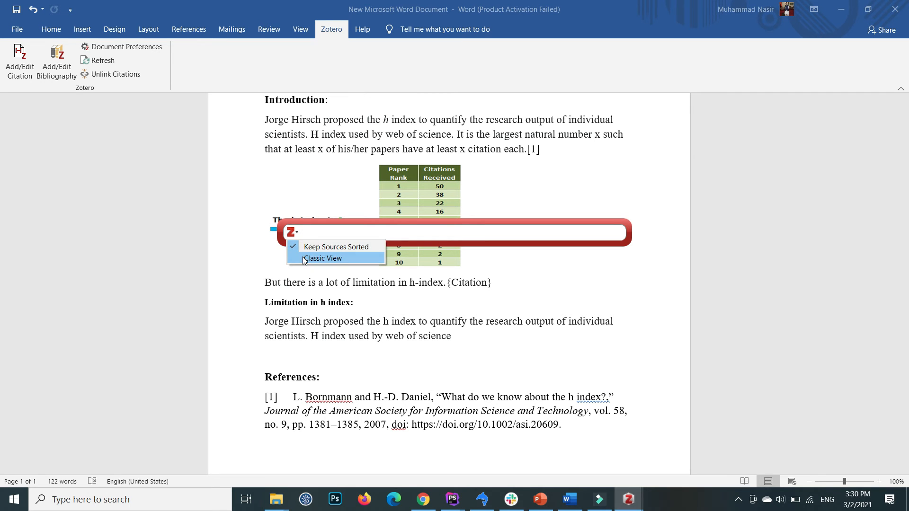
pyautogui.click(302, 257)
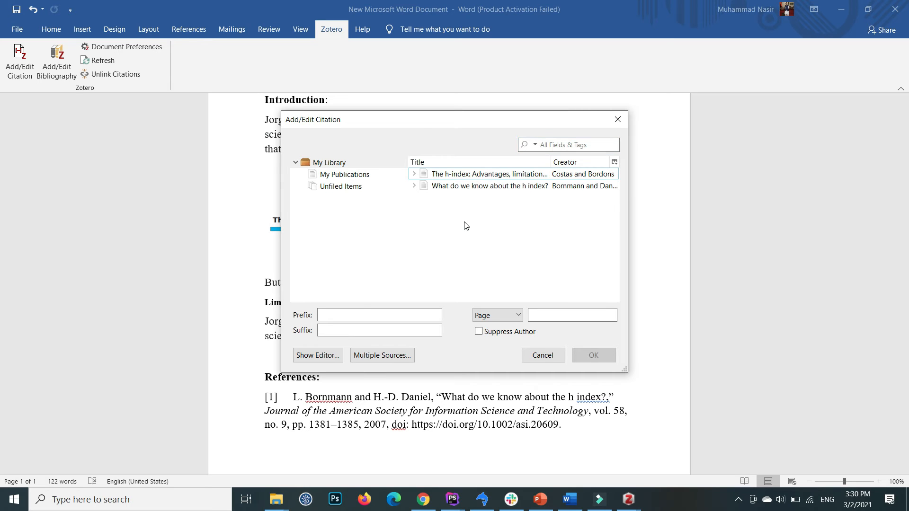
pyautogui.click(497, 175)
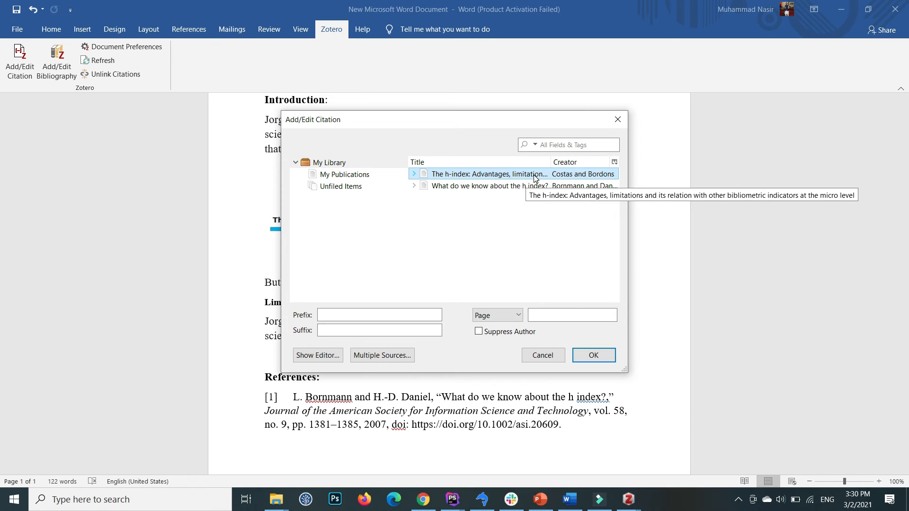
pyautogui.click(595, 358)
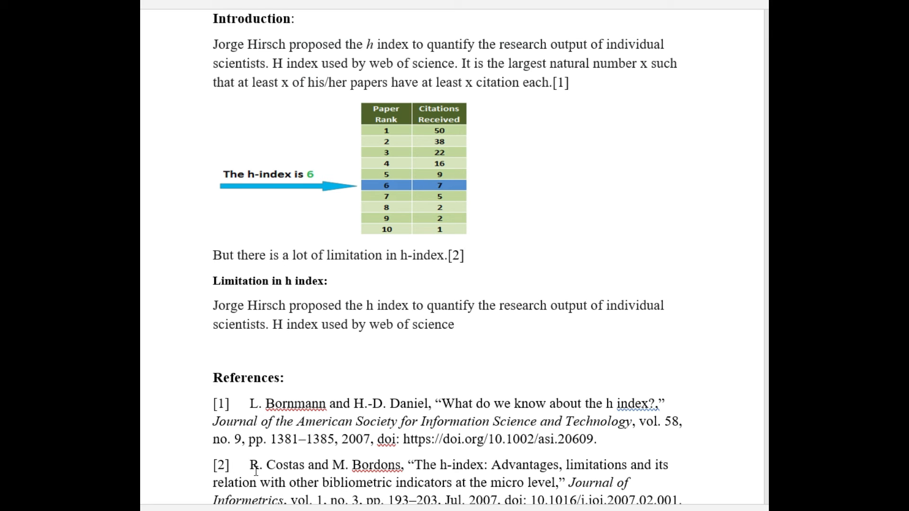
# Step: Compare citation [2] in the text with its entry in the reference list
pyautogui.click(457, 255)
pyautogui.click(477, 256)
pyautogui.scroll(-1, 478, 278)
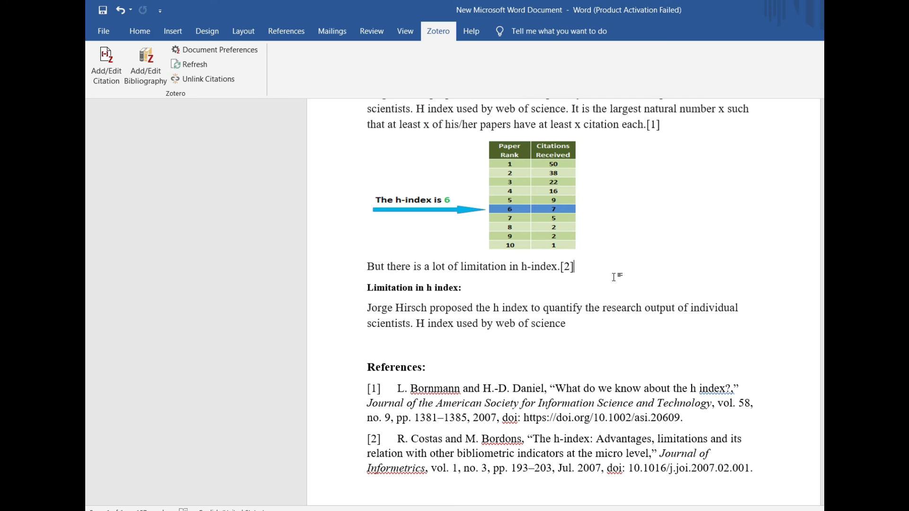
# Step: Open citation [2] for editing, view its source details and close the citation editor without changes
pyautogui.click(567, 268)
pyautogui.click(118, 70)
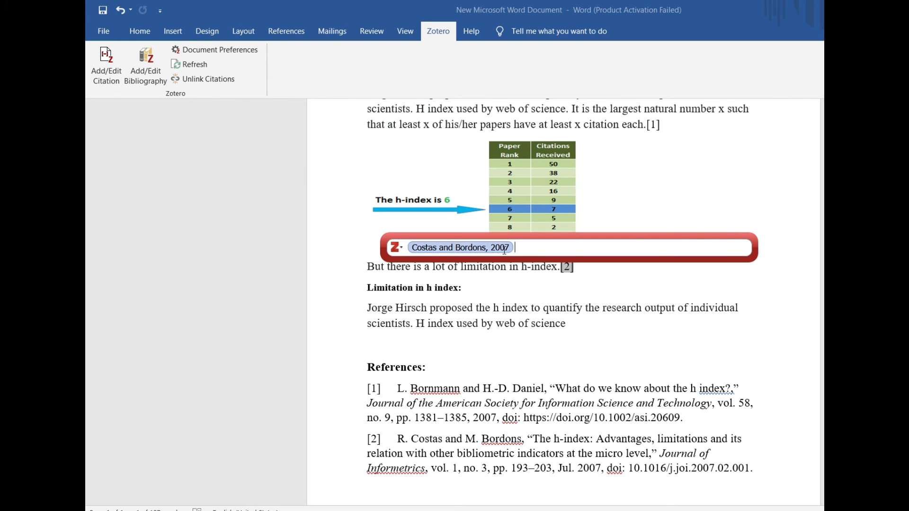
pyautogui.click(479, 245)
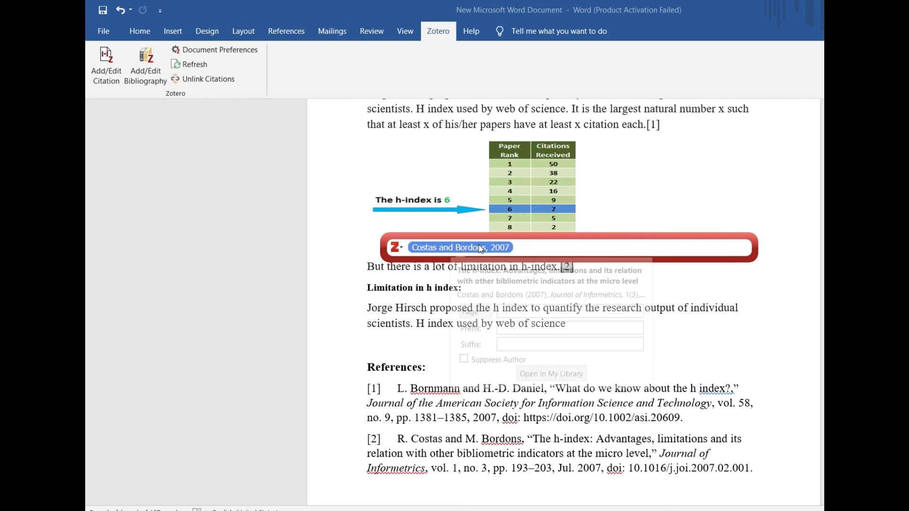
pyautogui.click(572, 244)
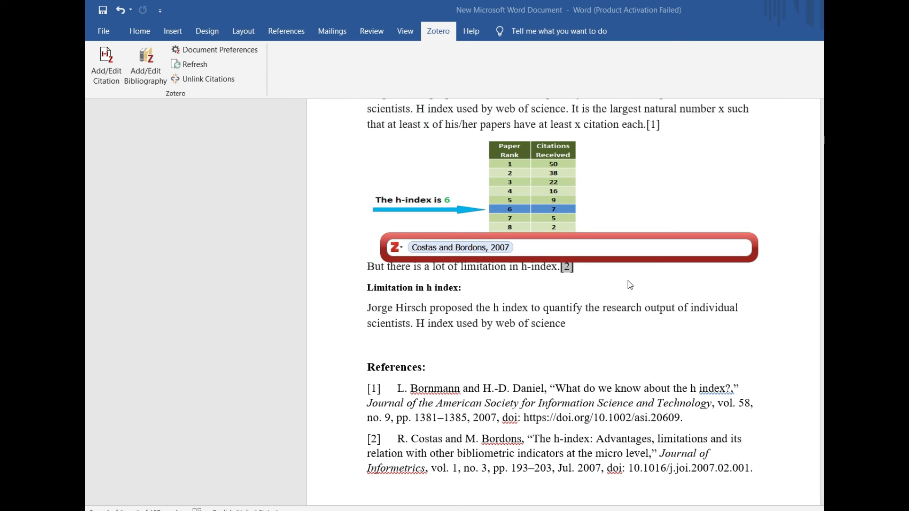
pyautogui.press('Return')
pyautogui.click(661, 293)
pyautogui.scroll(3, 87, 258)
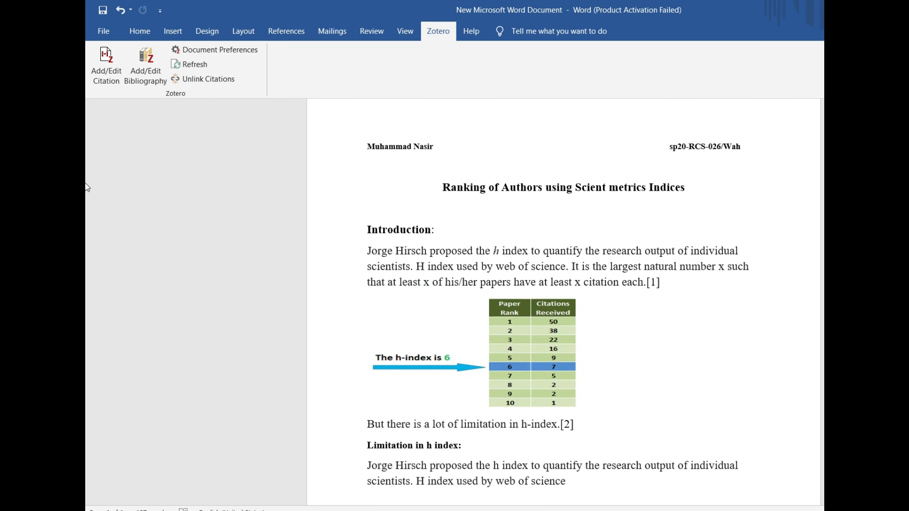